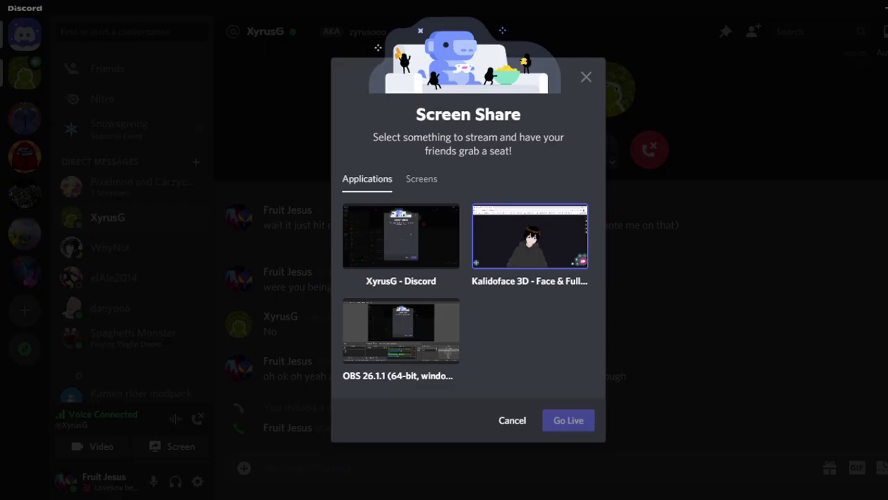
Pick the Kalidoface 3D window as the stream source and go live at 720p, 30 fps
{"action": "left_click", "coordinate": [531, 236]}
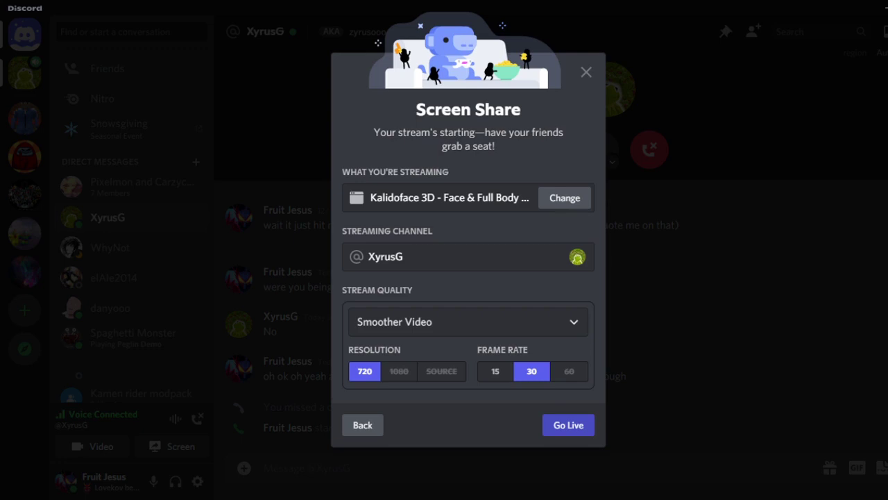
{"action": "left_click", "coordinate": [569, 424]}
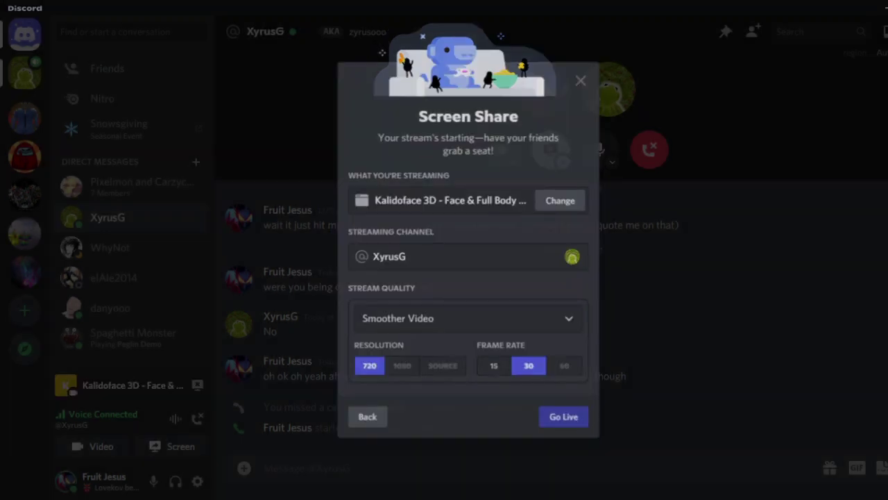